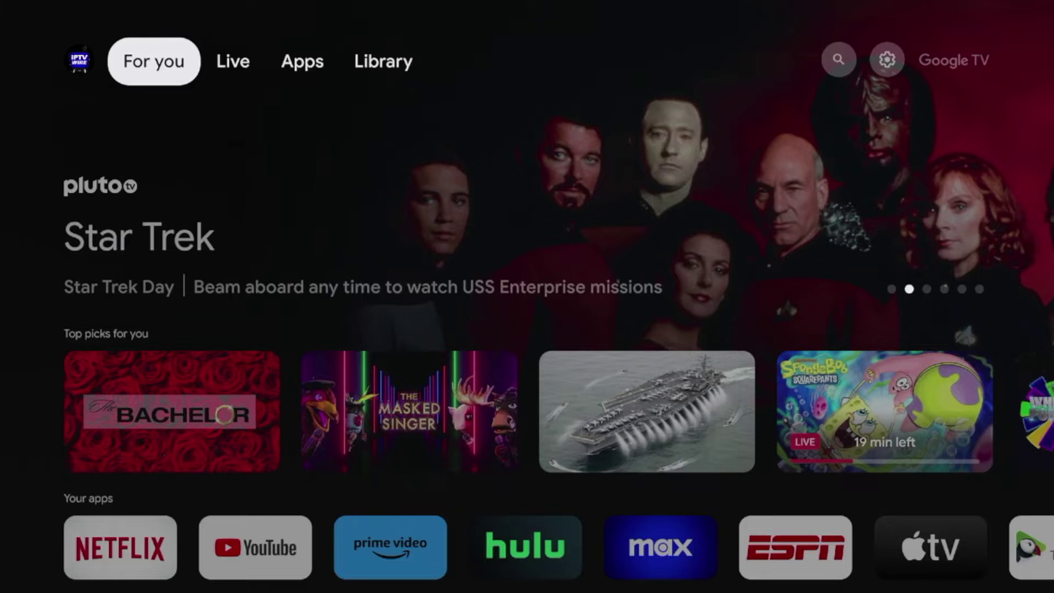
Step: Look through the installed apps in the home screen's Your apps row as far as Kodi
{"action": "key", "text": "Down"}
{"action": "key", "text": "Up"}
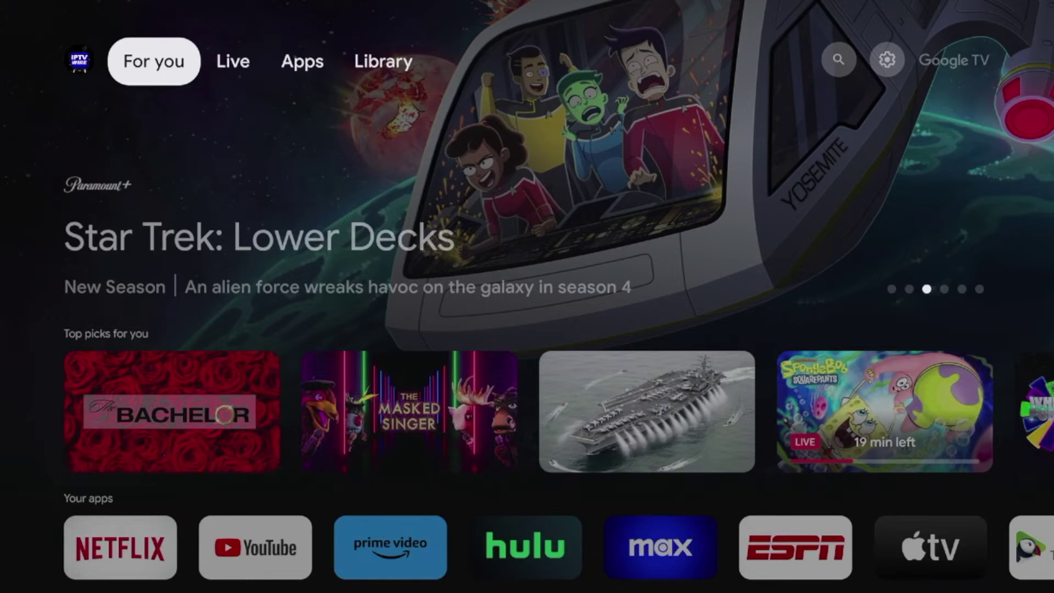
{"action": "key", "text": "Down"}
{"action": "key", "text": "Down"}
{"action": "key", "text": "Down"}
{"action": "key", "text": "Right"}
{"action": "key", "text": "Right"}
{"action": "key", "text": "Right"}
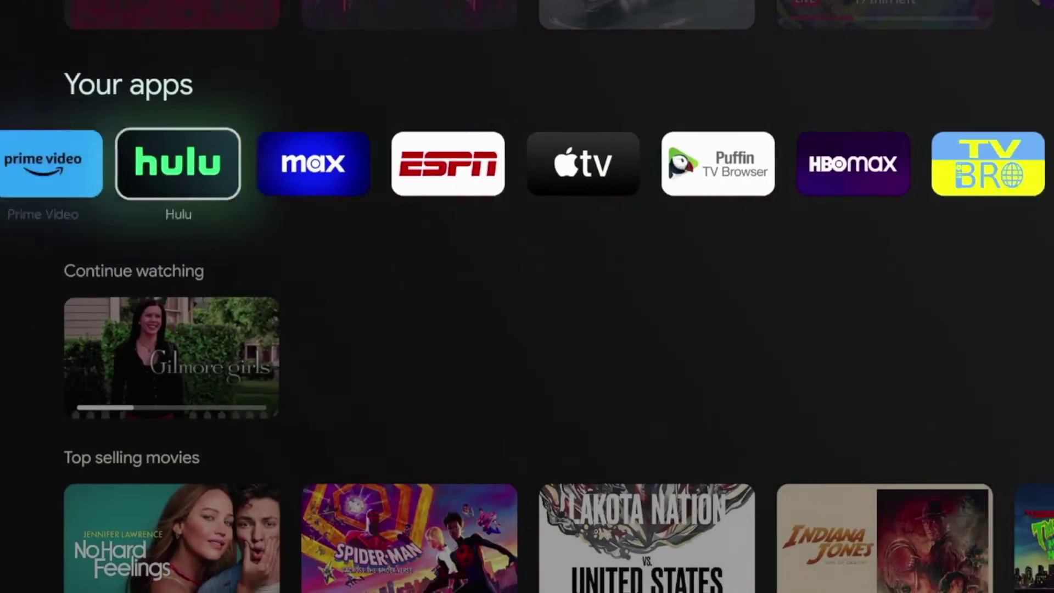
{"action": "key", "text": "Right"}
{"action": "key", "text": "Right"}
{"action": "key", "text": "Right"}
{"action": "key", "text": "Right"}
{"action": "key", "text": "Right"}
{"action": "key", "text": "Right"}
{"action": "key", "text": "Right"}
{"action": "key", "text": "Right"}
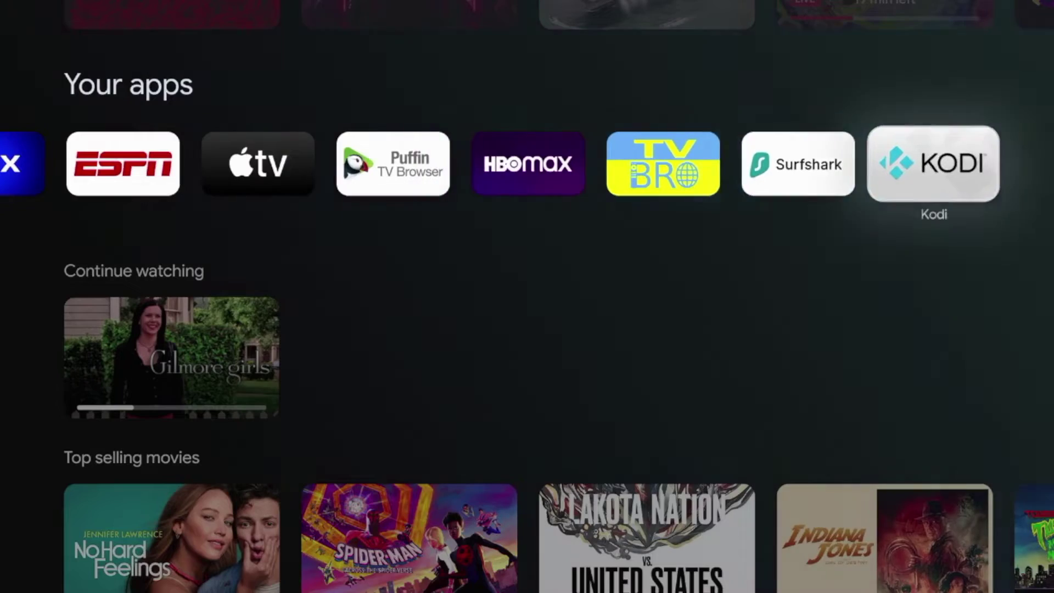
{"action": "key", "text": "Left"}
{"action": "key", "text": "Left"}
{"action": "key", "text": "Left"}
{"action": "key", "text": "Left"}
{"action": "key", "text": "Left"}
{"action": "key", "text": "Left"}
{"action": "key", "text": "Left"}
{"action": "key", "text": "Left"}
{"action": "key", "text": "Left"}
{"action": "key", "text": "Left"}
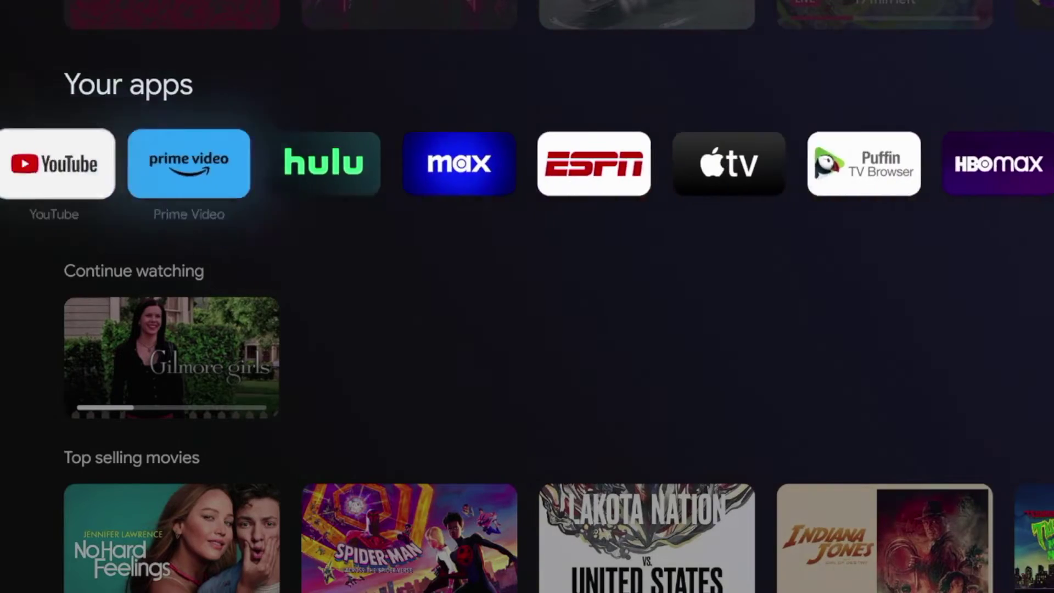
{"action": "key", "text": "Up"}
{"action": "key", "text": "Up"}
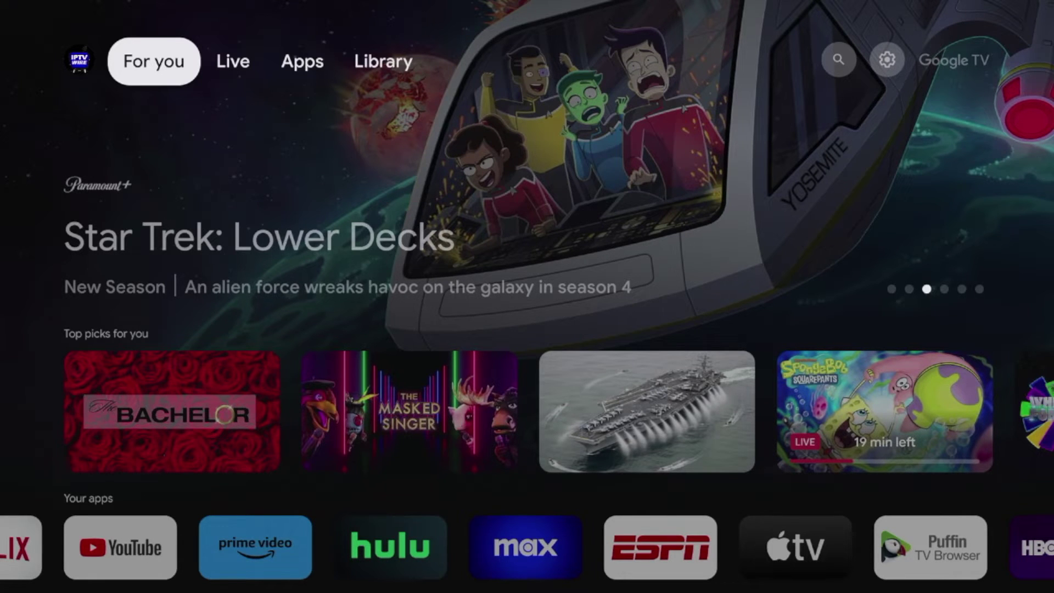
Step: Open the device's full Settings page from the home screen
{"action": "key", "text": "Right"}
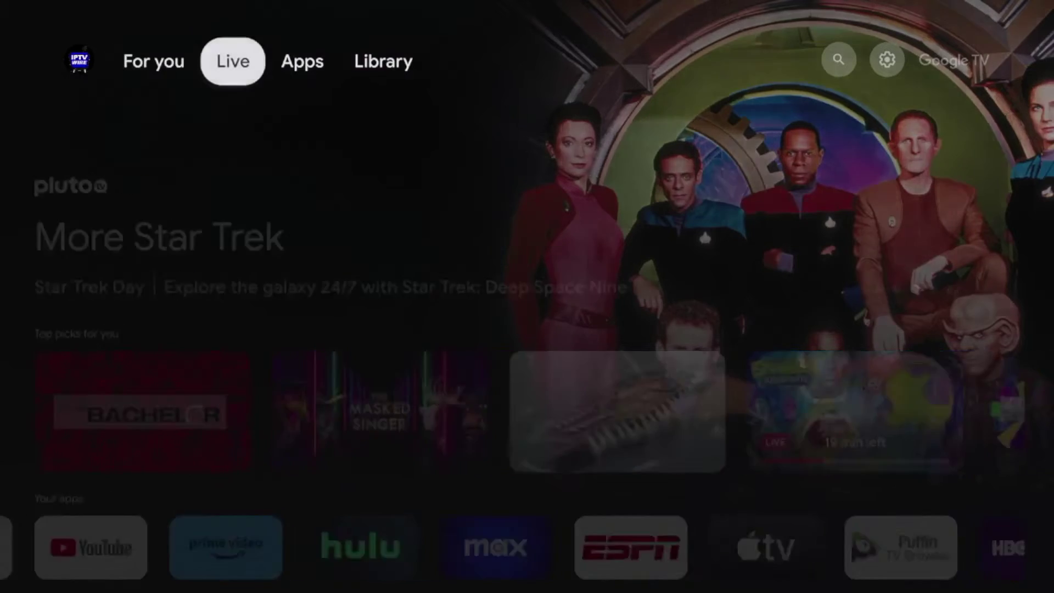
{"action": "key", "text": "Left"}
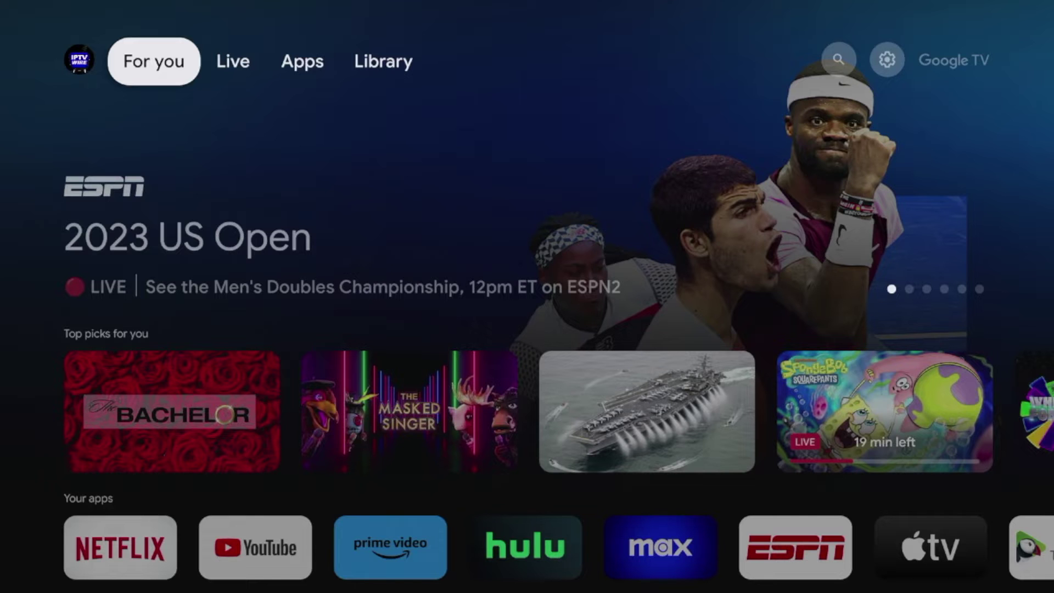
{"action": "key", "text": "Right"}
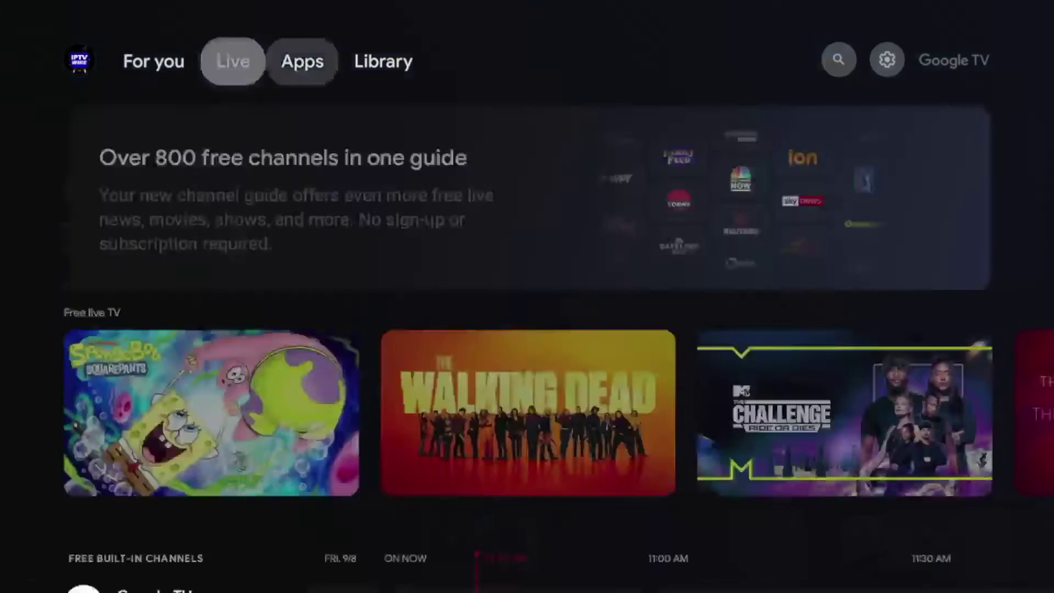
{"action": "key", "text": "Right"}
{"action": "key", "text": "Right"}
{"action": "key", "text": "Right"}
{"action": "key", "text": "Right"}
{"action": "key", "text": "Return"}
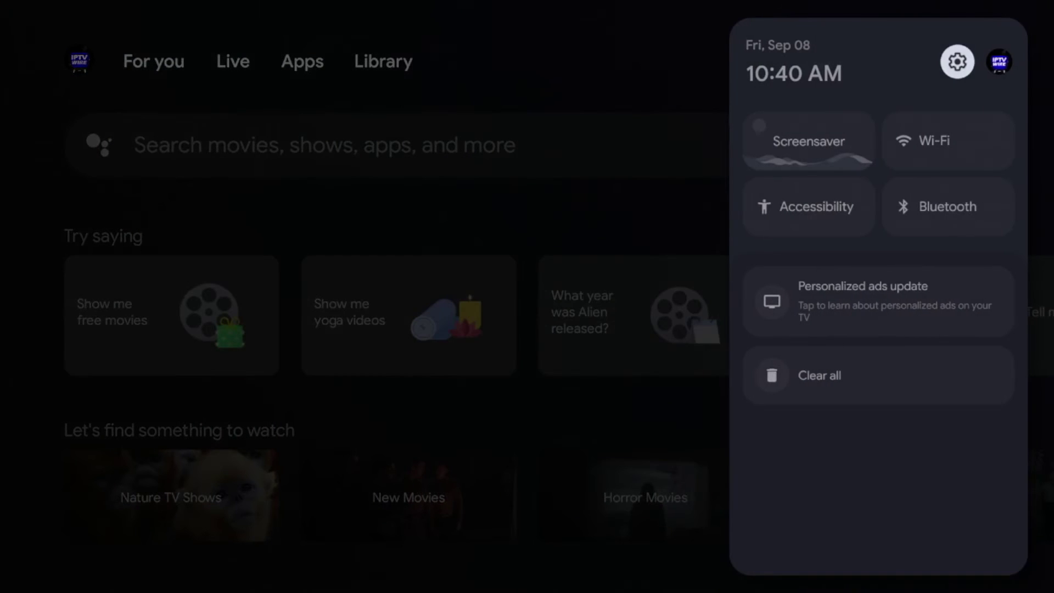
{"action": "key", "text": "Return"}
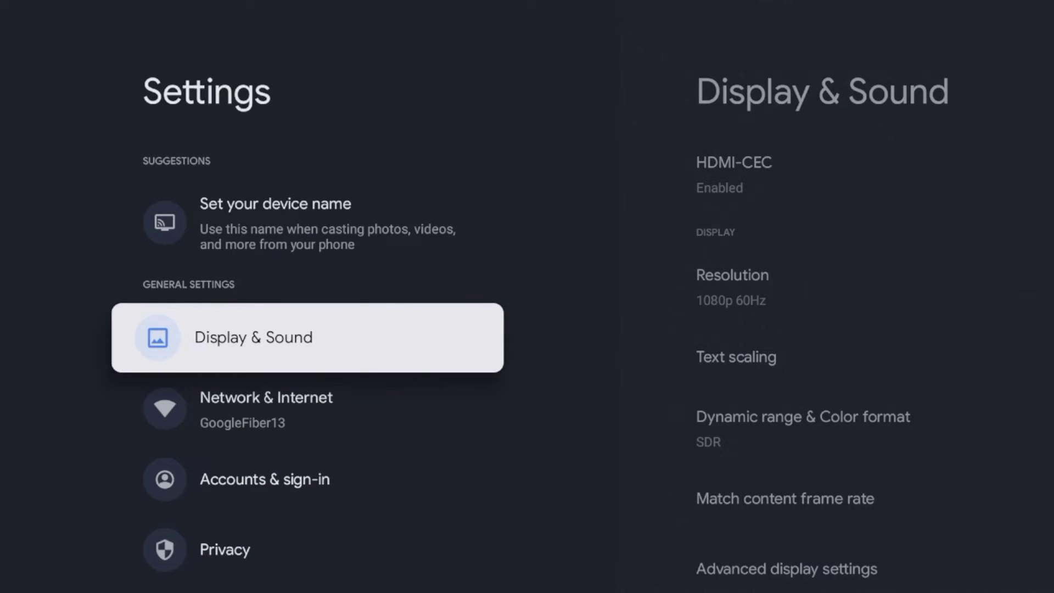
Step: Open the System category in the general settings
{"action": "key", "text": "Down"}
{"action": "key", "text": "Down"}
{"action": "key", "text": "Down"}
{"action": "key", "text": "Down"}
{"action": "key", "text": "Down"}
{"action": "key", "text": "Down"}
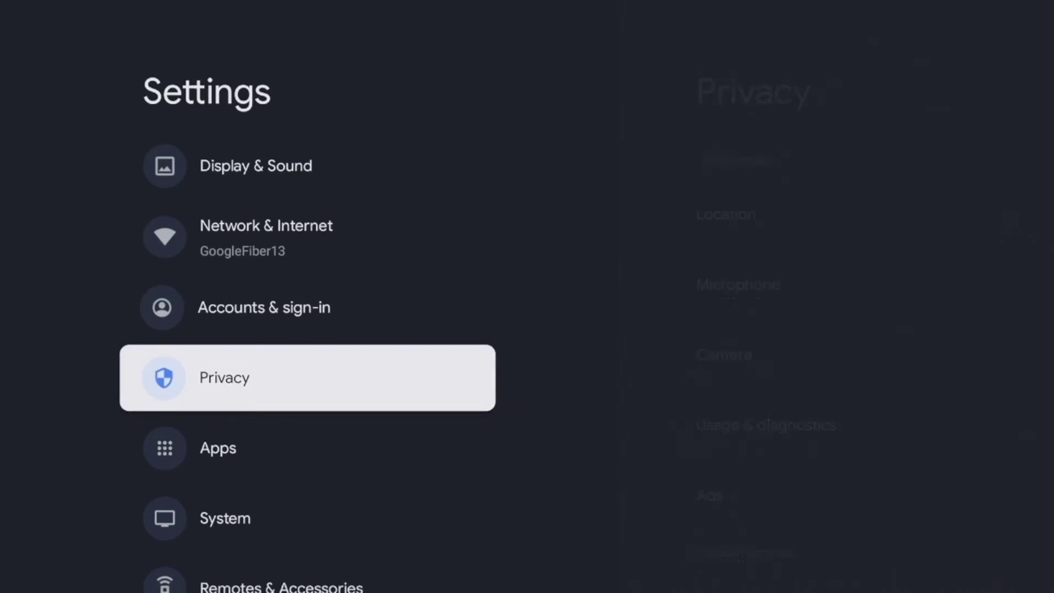
{"action": "key", "text": "Up"}
{"action": "key", "text": "Up"}
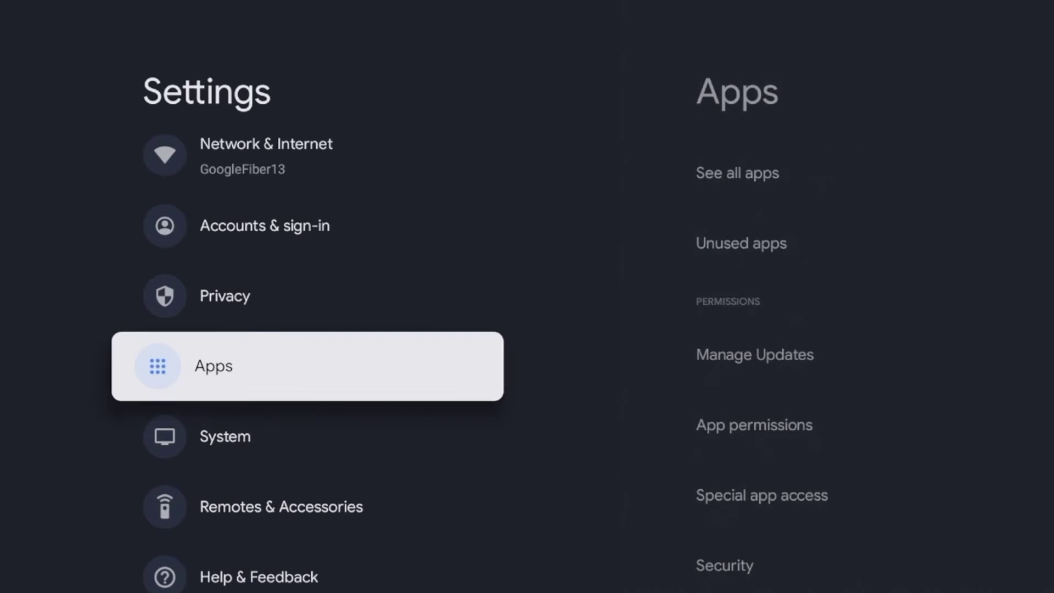
{"action": "key", "text": "Down"}
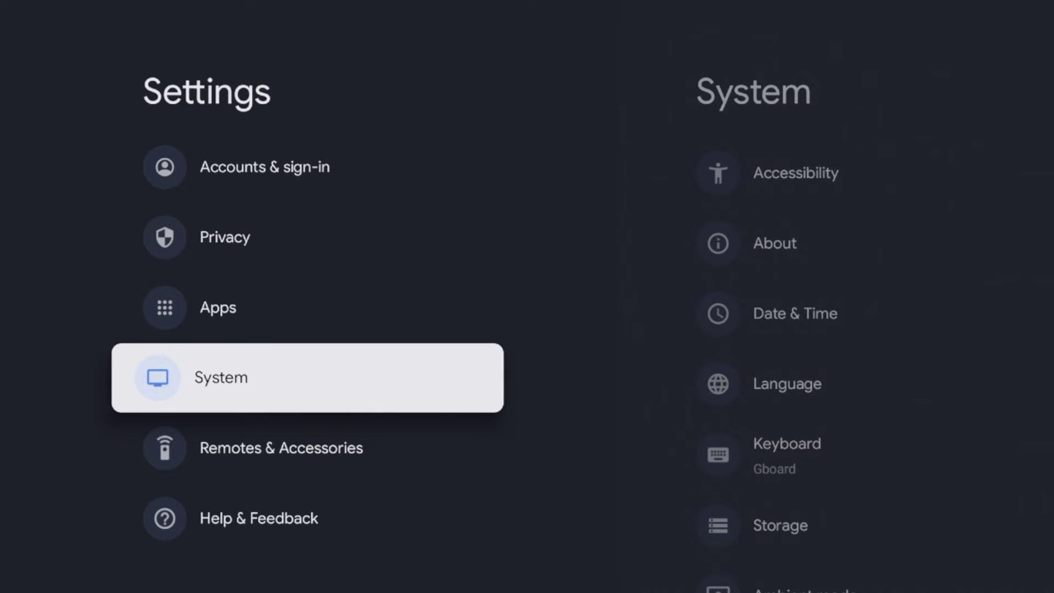
{"action": "key", "text": "Return"}
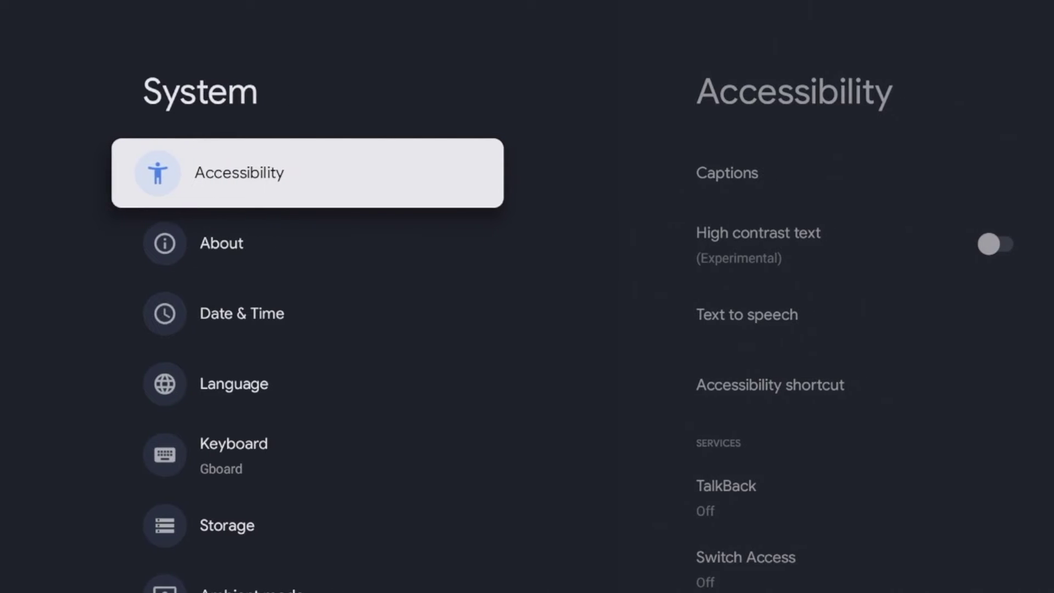
Step: Look through the System options from Accessibility down to Restart
{"action": "key", "text": "Down"}
{"action": "key", "text": "Down"}
{"action": "key", "text": "Down"}
{"action": "key", "text": "Down"}
{"action": "key", "text": "Down"}
{"action": "key", "text": "Down"}
{"action": "key", "text": "Down"}
{"action": "key", "text": "Down"}
{"action": "key", "text": "Down"}
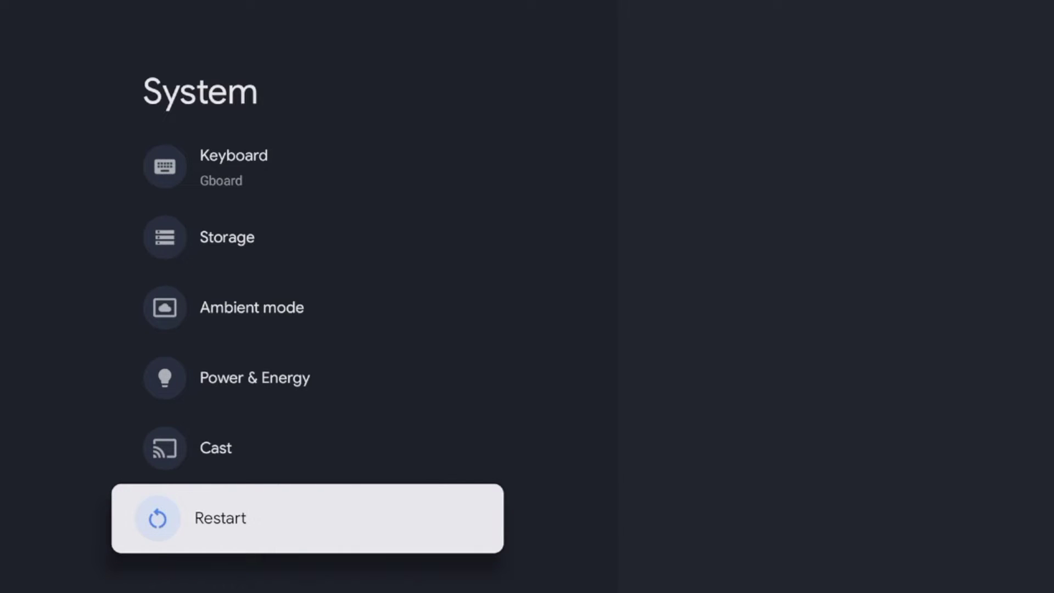
Step: Open the About page within the System settings
{"action": "key", "text": "Up"}
{"action": "key", "text": "Up"}
{"action": "key", "text": "Up"}
{"action": "key", "text": "Up"}
{"action": "key", "text": "Up"}
{"action": "key", "text": "Up"}
{"action": "key", "text": "Up"}
{"action": "key", "text": "Up"}
{"action": "key", "text": "Right"}
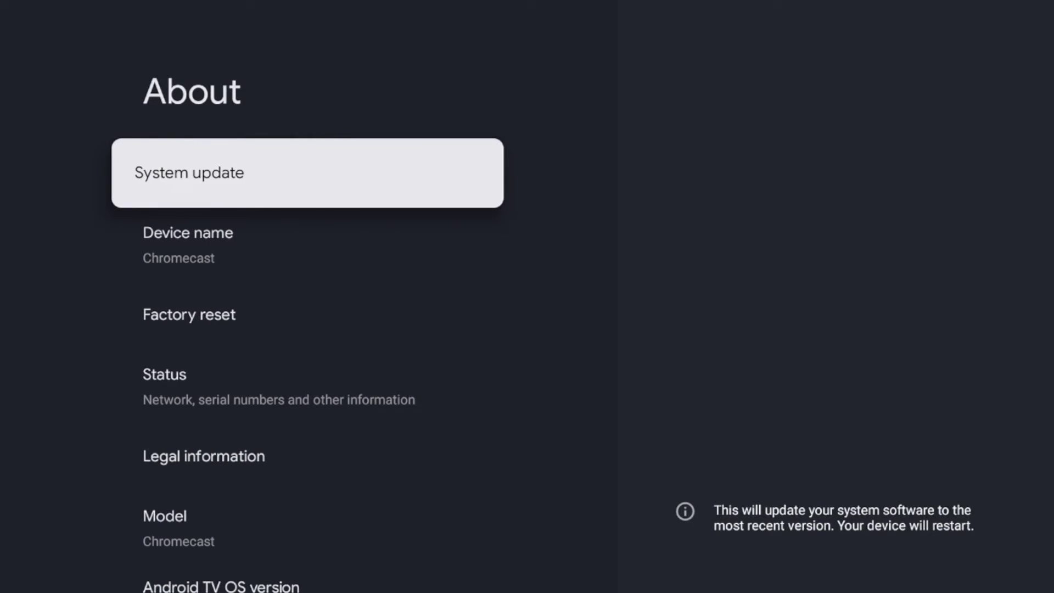
Step: Start a factory reset of the device, accept the first confirmation and select Erase everything on the final one
{"action": "key", "text": "Down"}
{"action": "key", "text": "Down"}
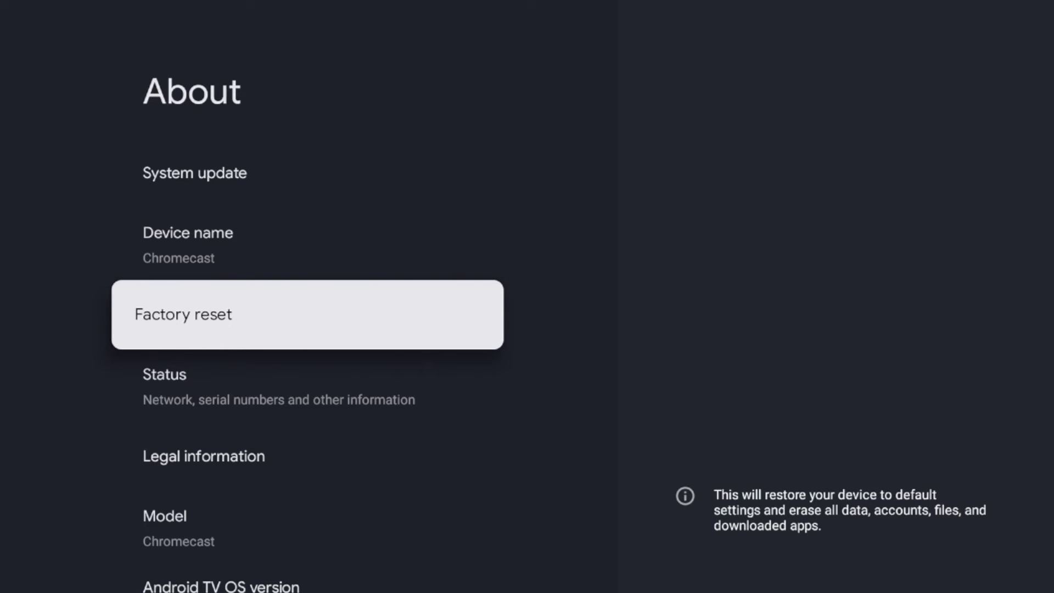
{"action": "key", "text": "Return"}
{"action": "key", "text": "Down"}
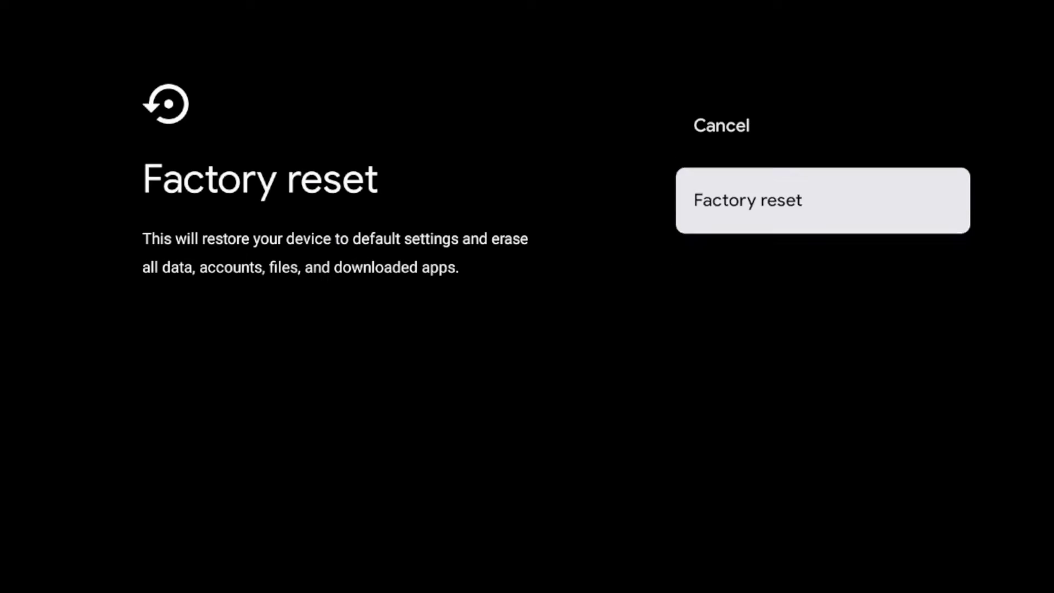
{"action": "key", "text": "Up"}
{"action": "key", "text": "Down"}
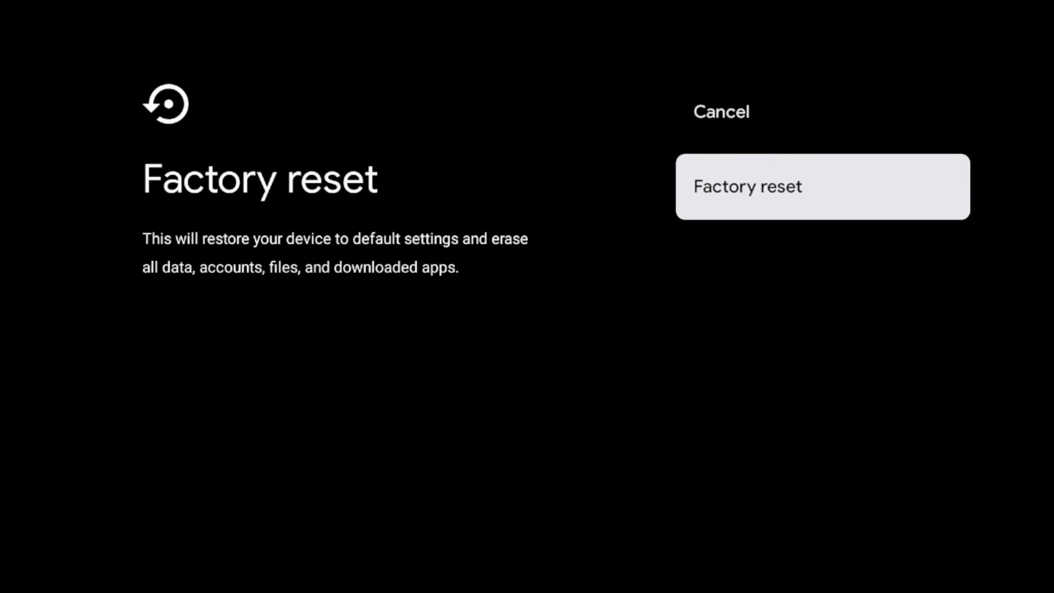
{"action": "key", "text": "Return"}
{"action": "key", "text": "Down"}
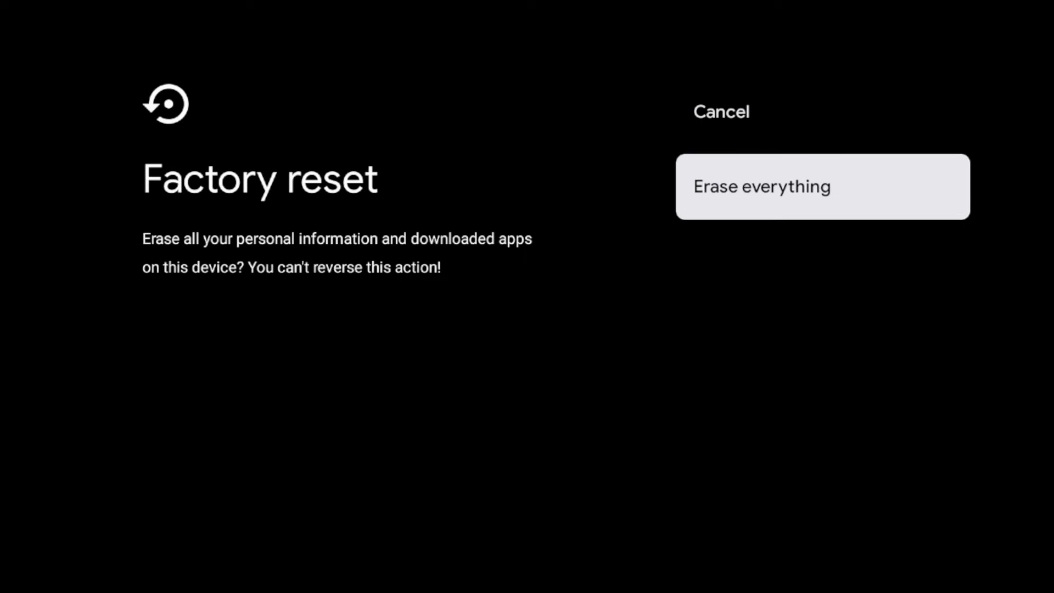